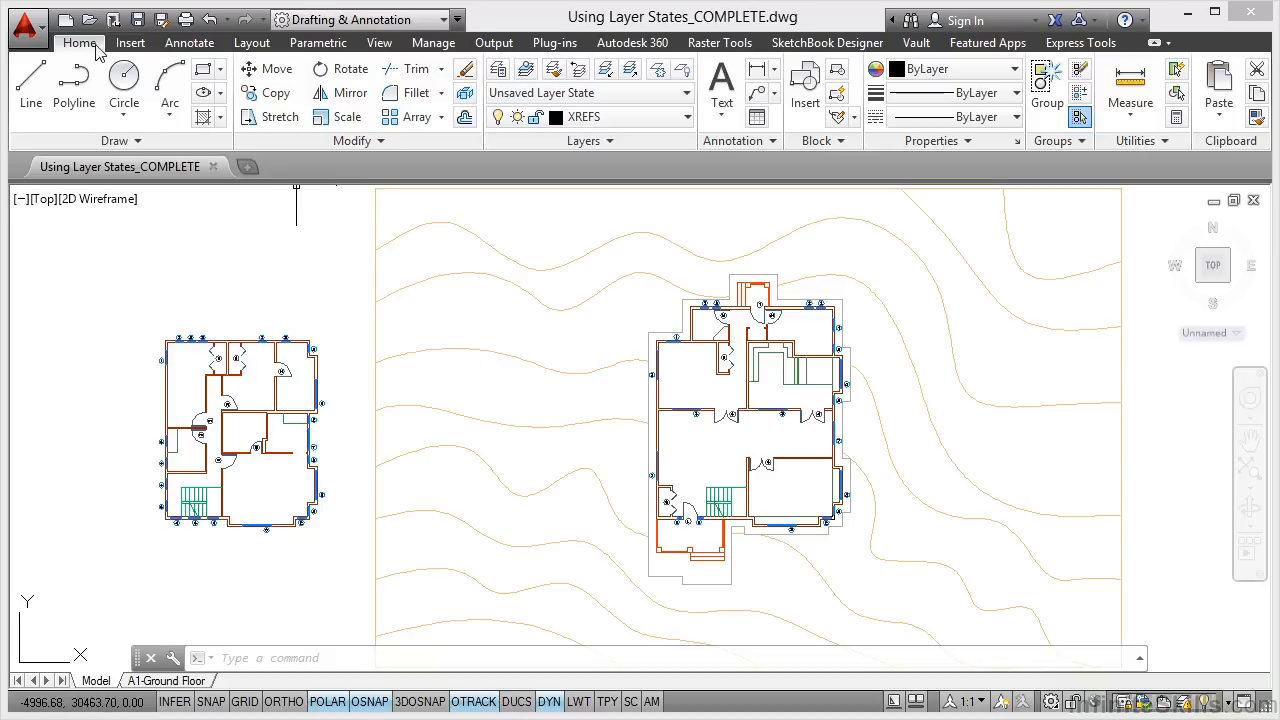
Save a new layer state named XREFS-Layers ON with the description "All layers thawed", then check it in the Layer States Manager.
left_click(497, 72)
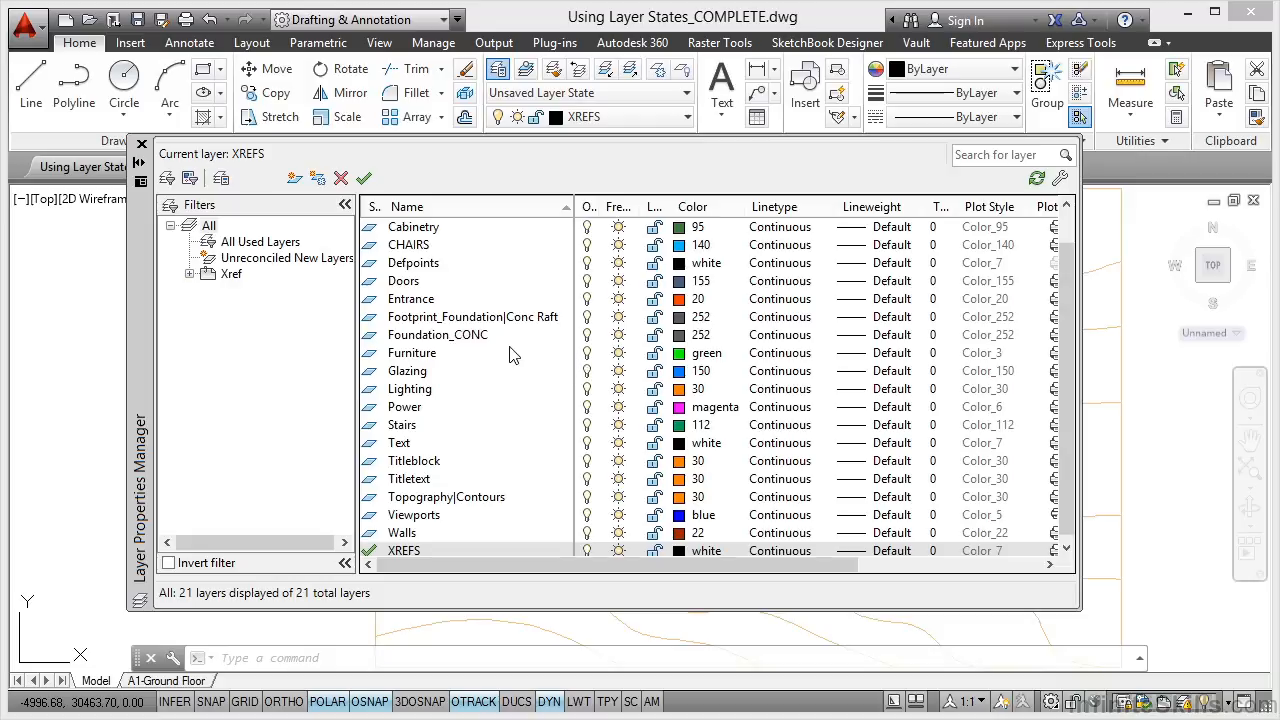
left_click(223, 180)
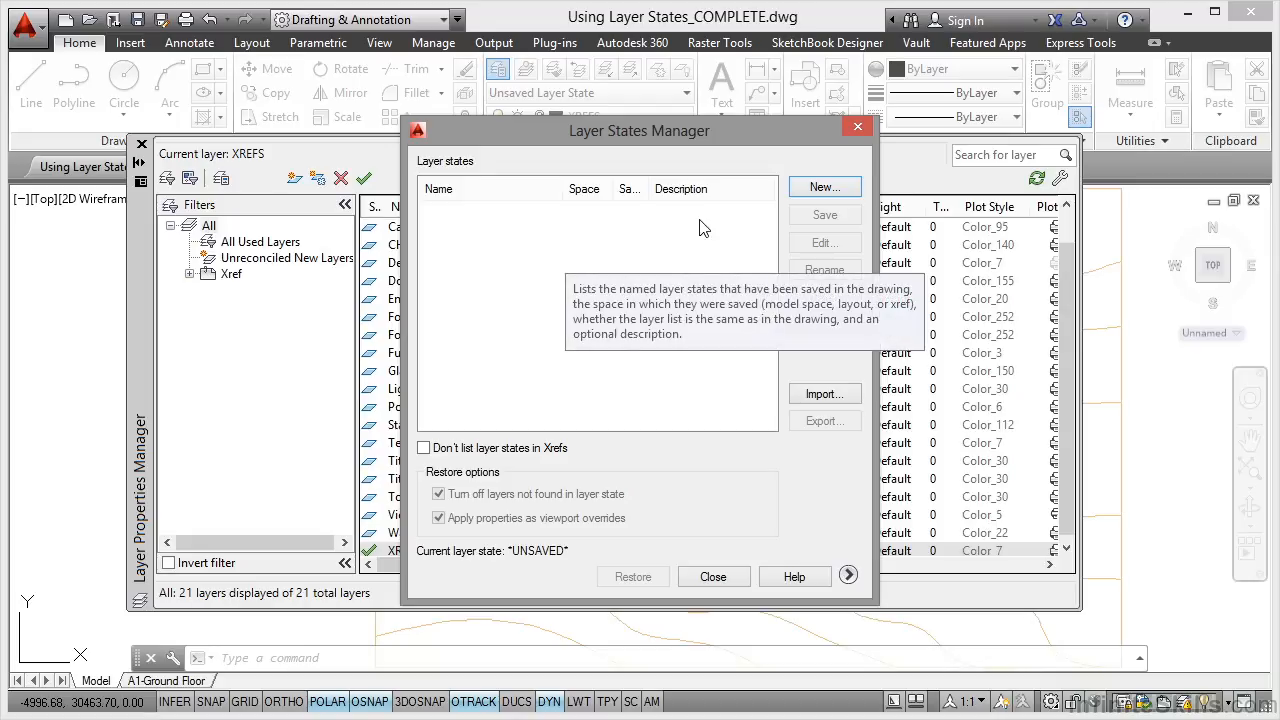
left_click(818, 196)
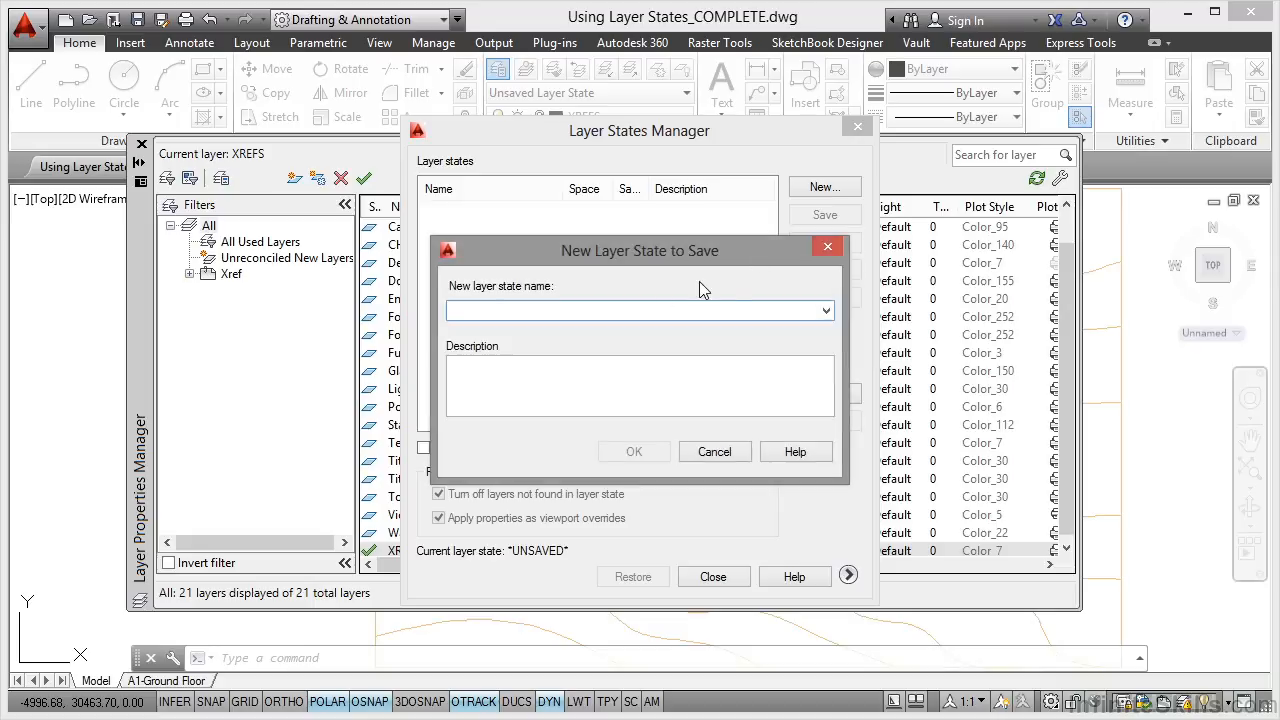
type("XREFS-Layers ON")
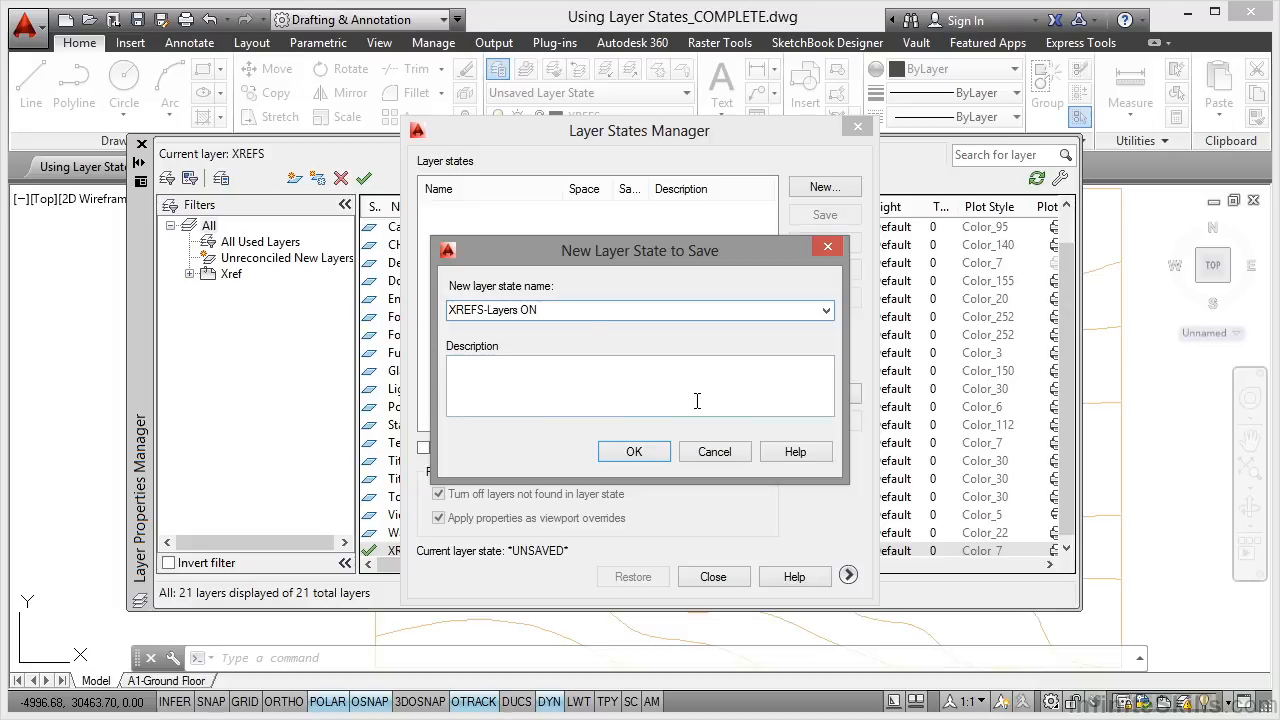
left_click(491, 397)
type("All layers thawed")
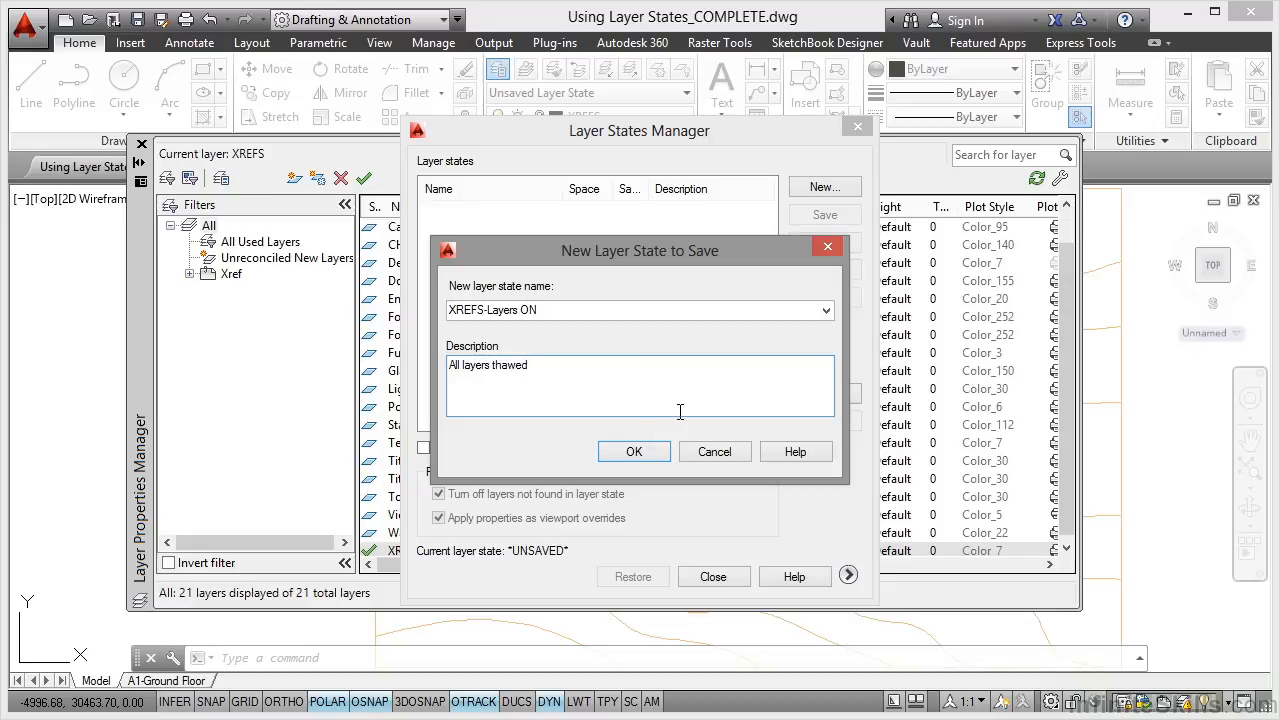
left_click(648, 451)
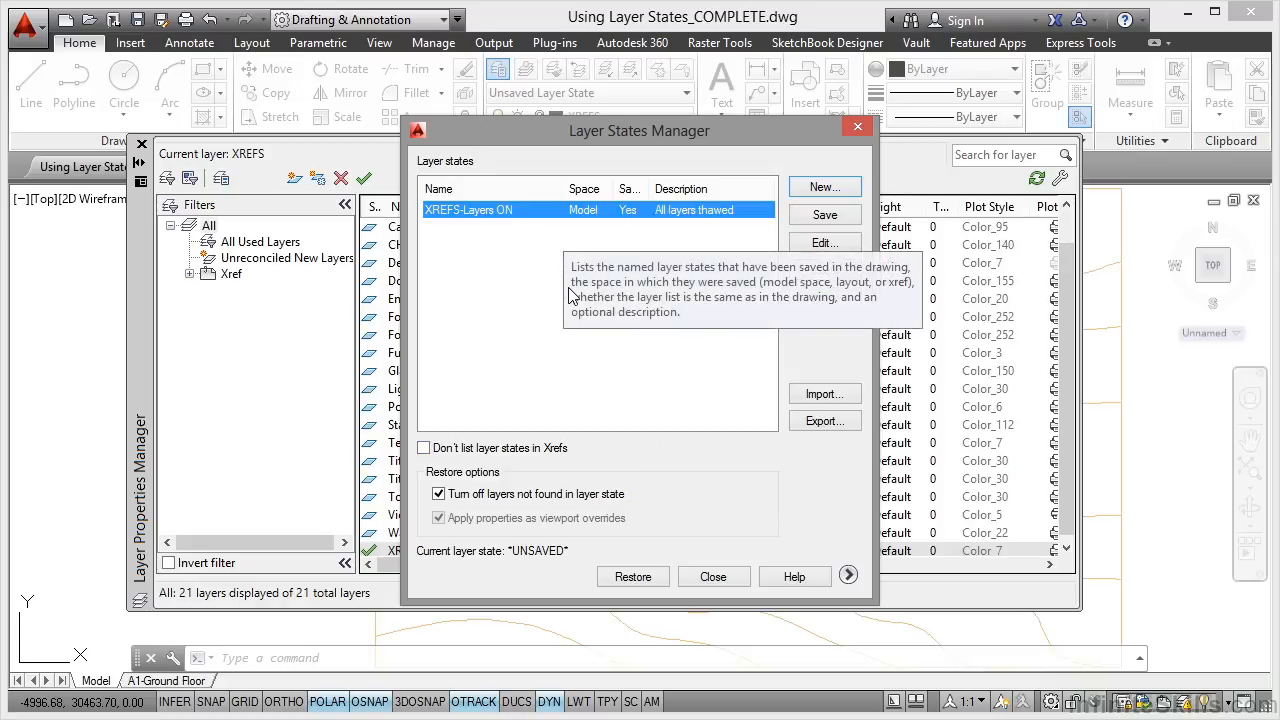
left_click(723, 577)
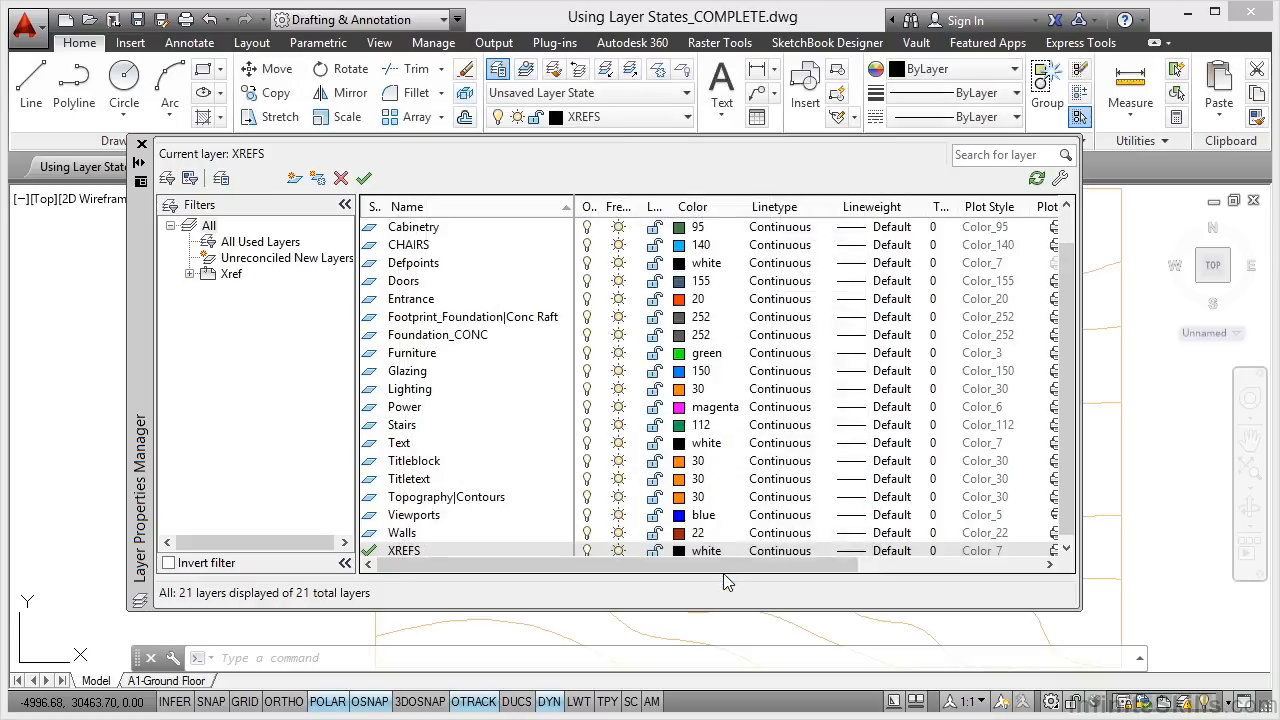
left_click(222, 178)
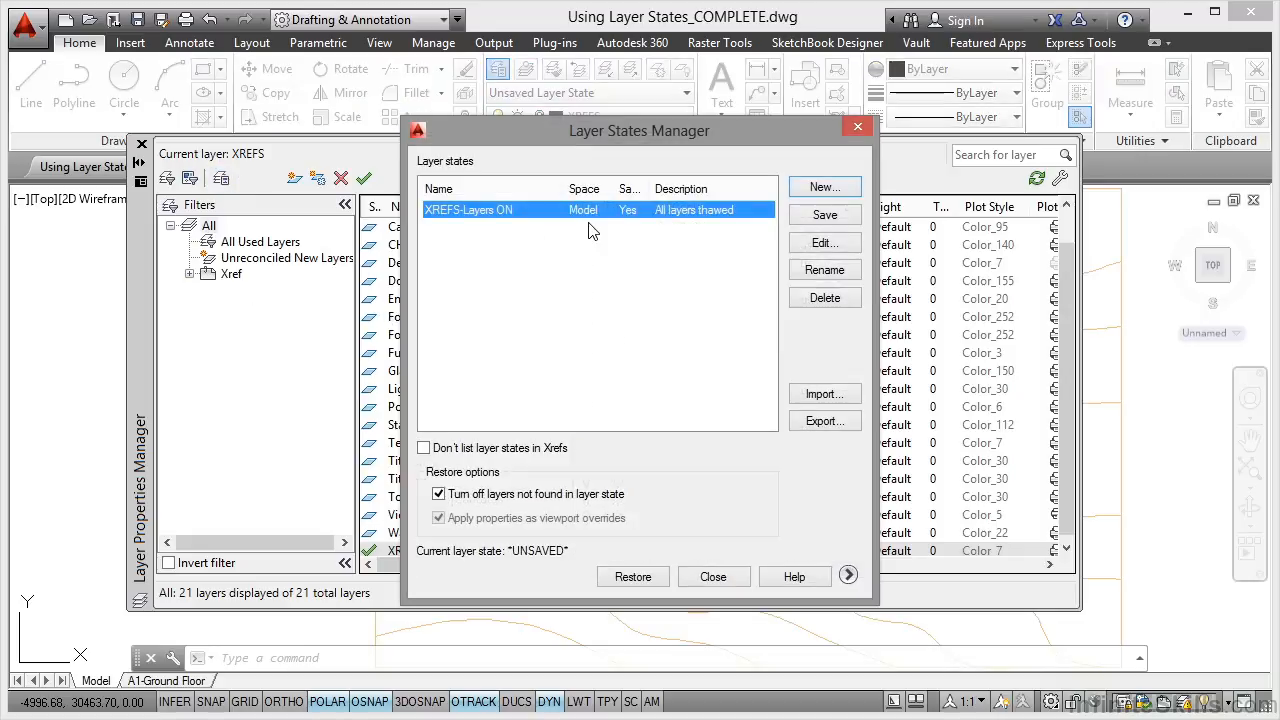
left_click(698, 576)
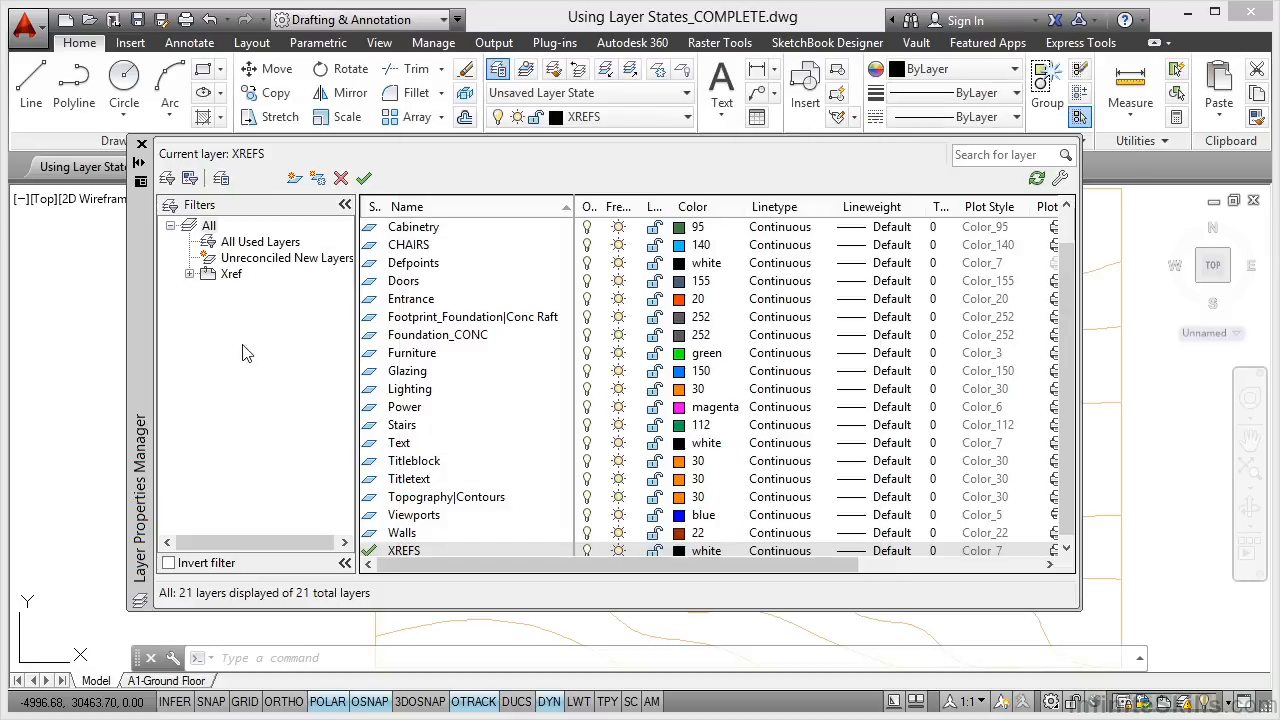
Freeze the xref layers Footprint_Foundation|Conc Raft and Topography|Contours, using the xref filters, and list all layers again.
left_click(190, 274)
left_click(250, 290)
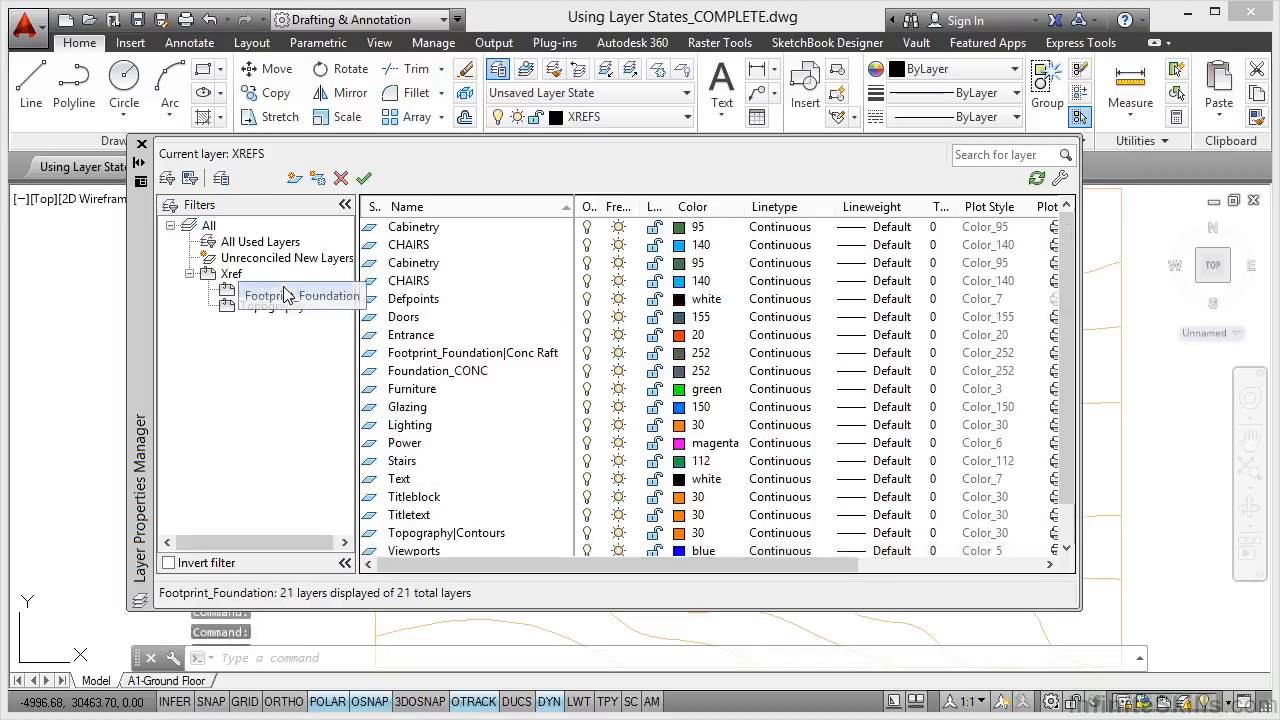
left_click(618, 227)
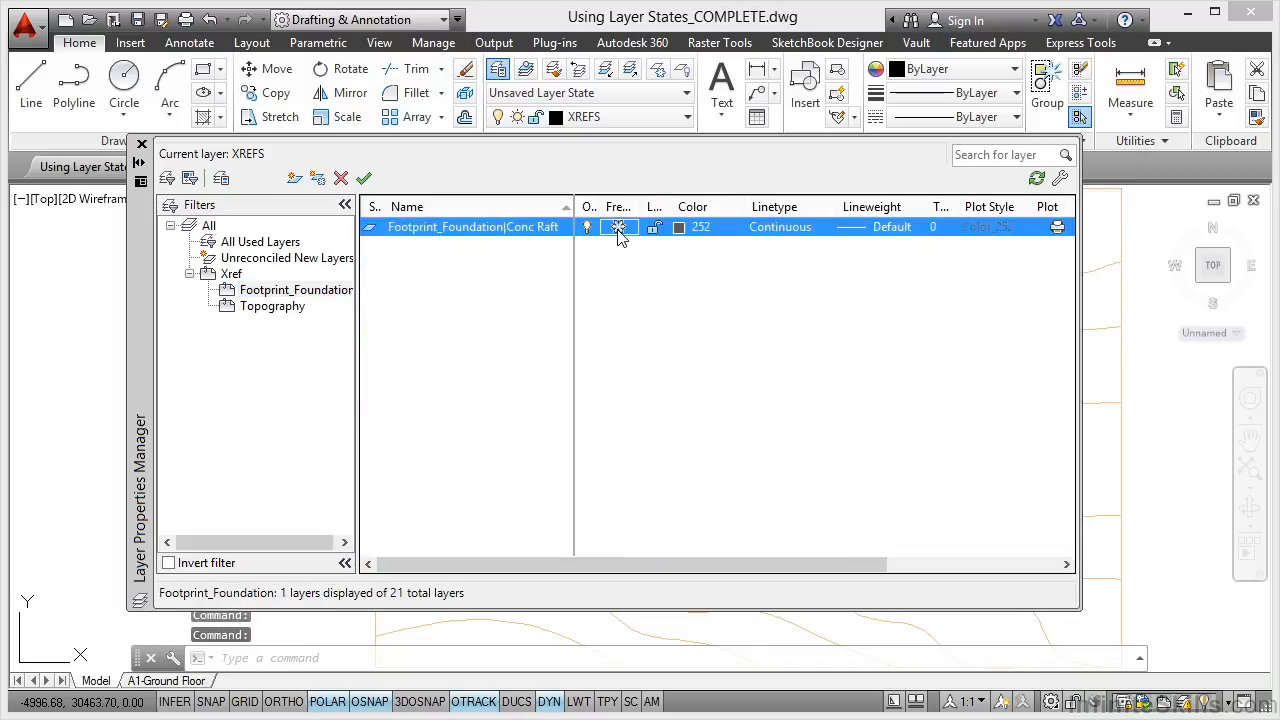
left_click(285, 308)
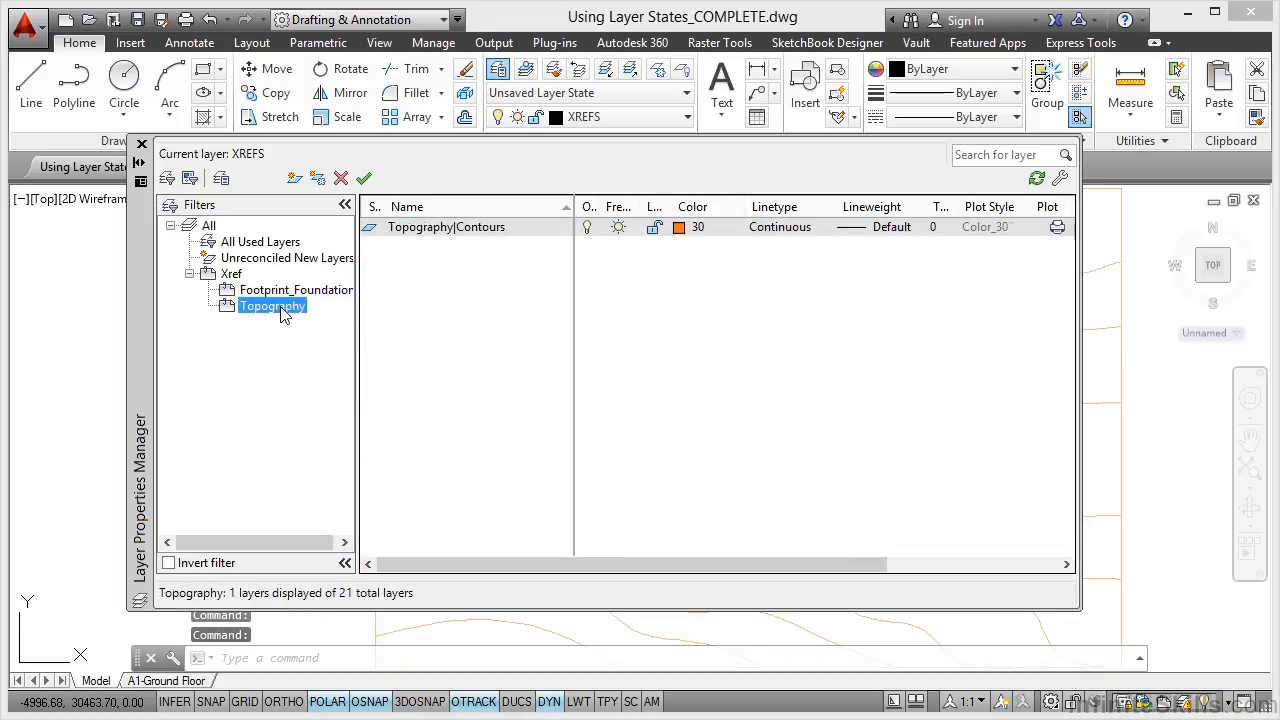
left_click(619, 229)
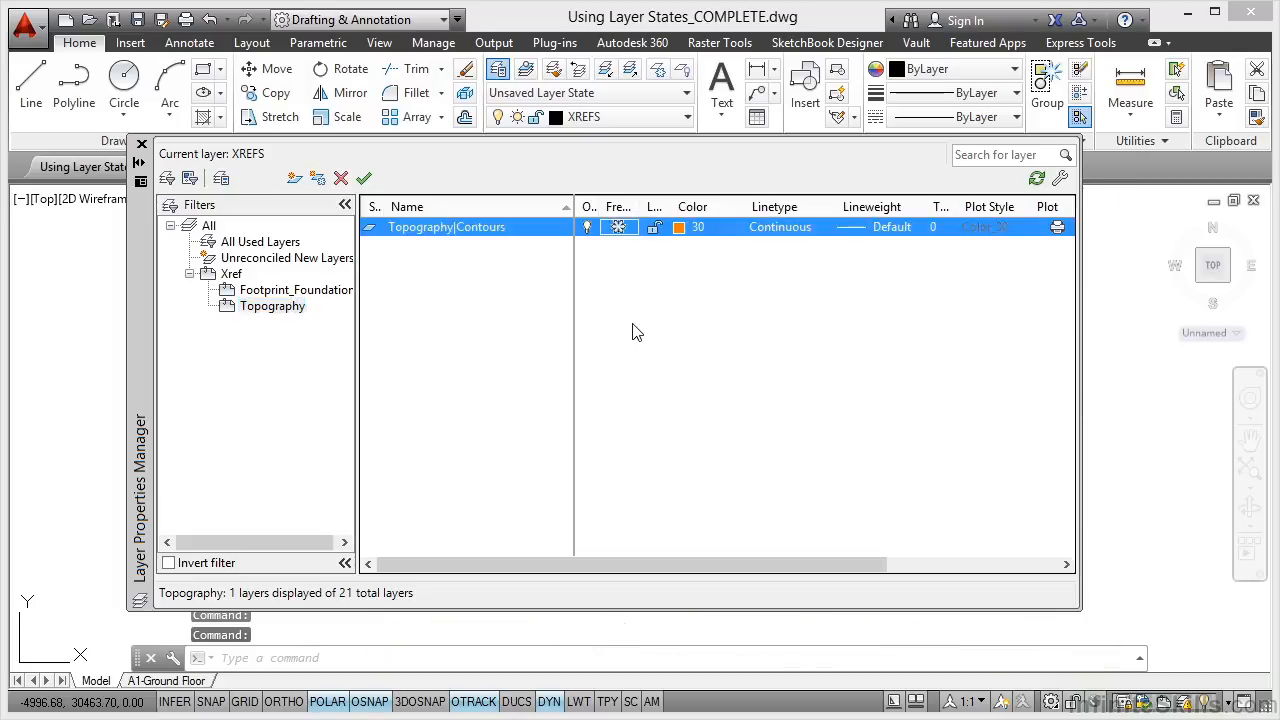
left_click(209, 226)
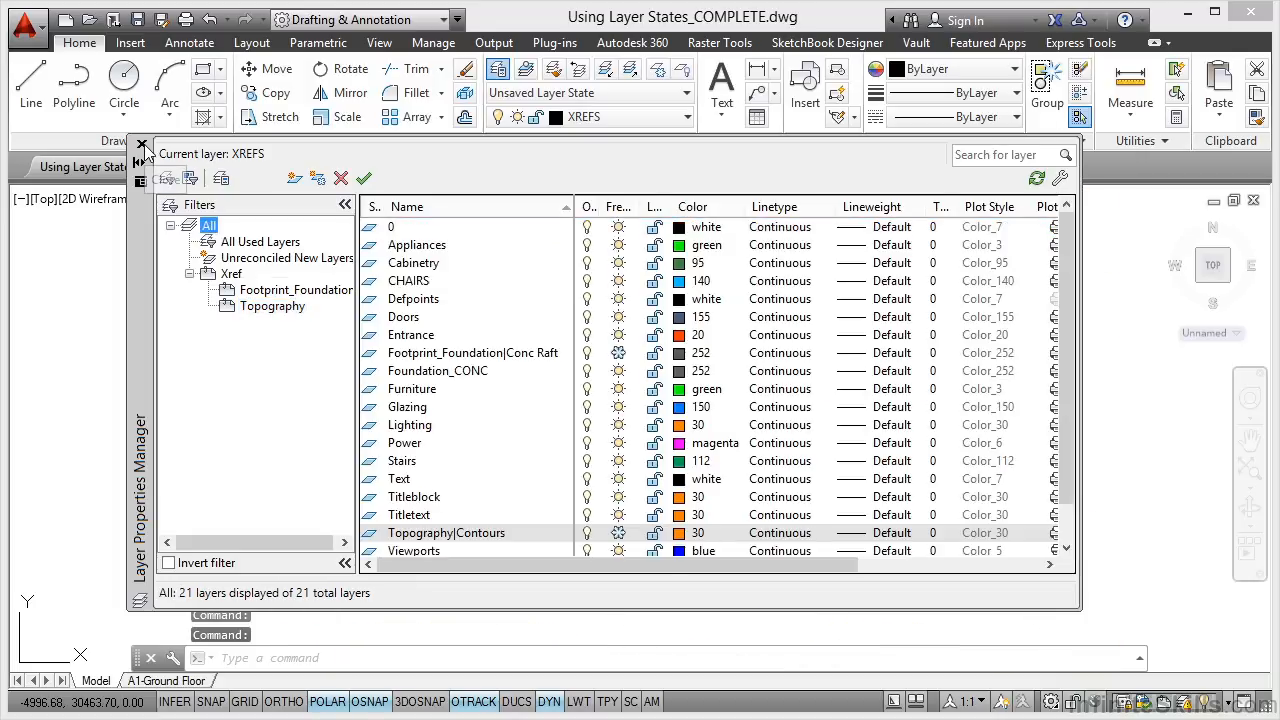
left_click(142, 145)
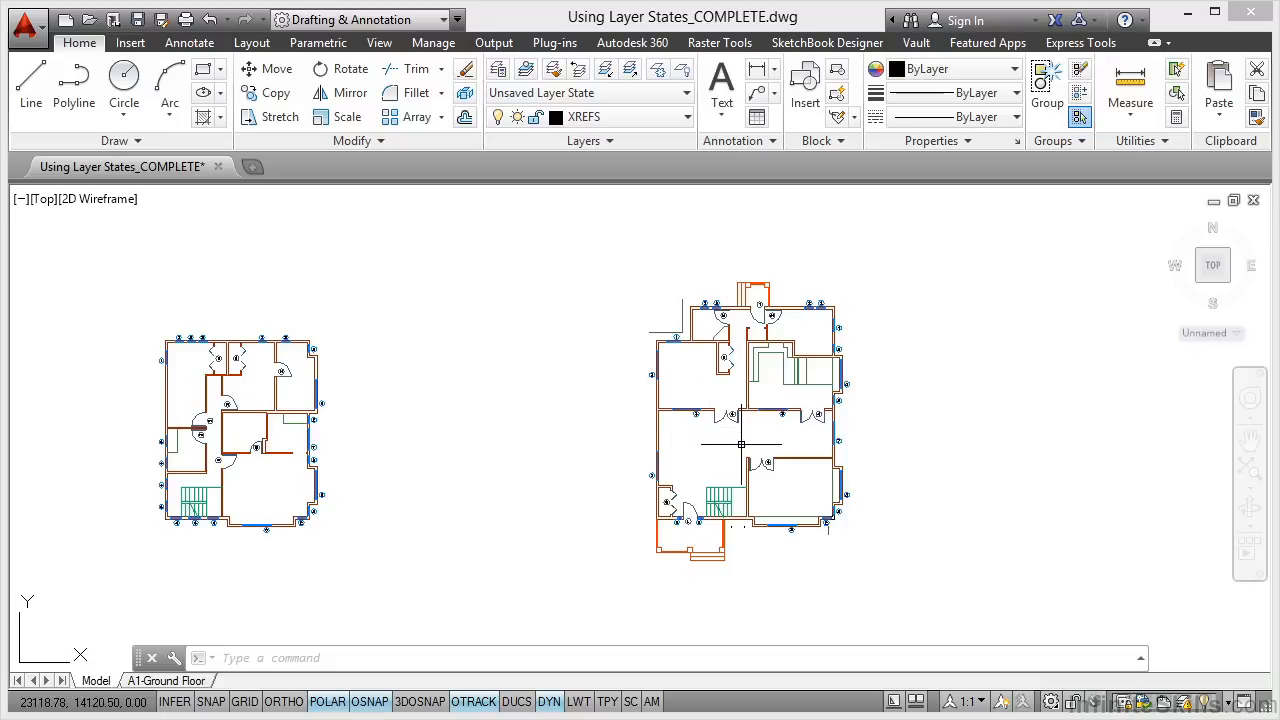
Erase the three stray foundation lines at the upper-left and lower-right corners of the larger floor plan.
scroll(618, 348, "down", 2)
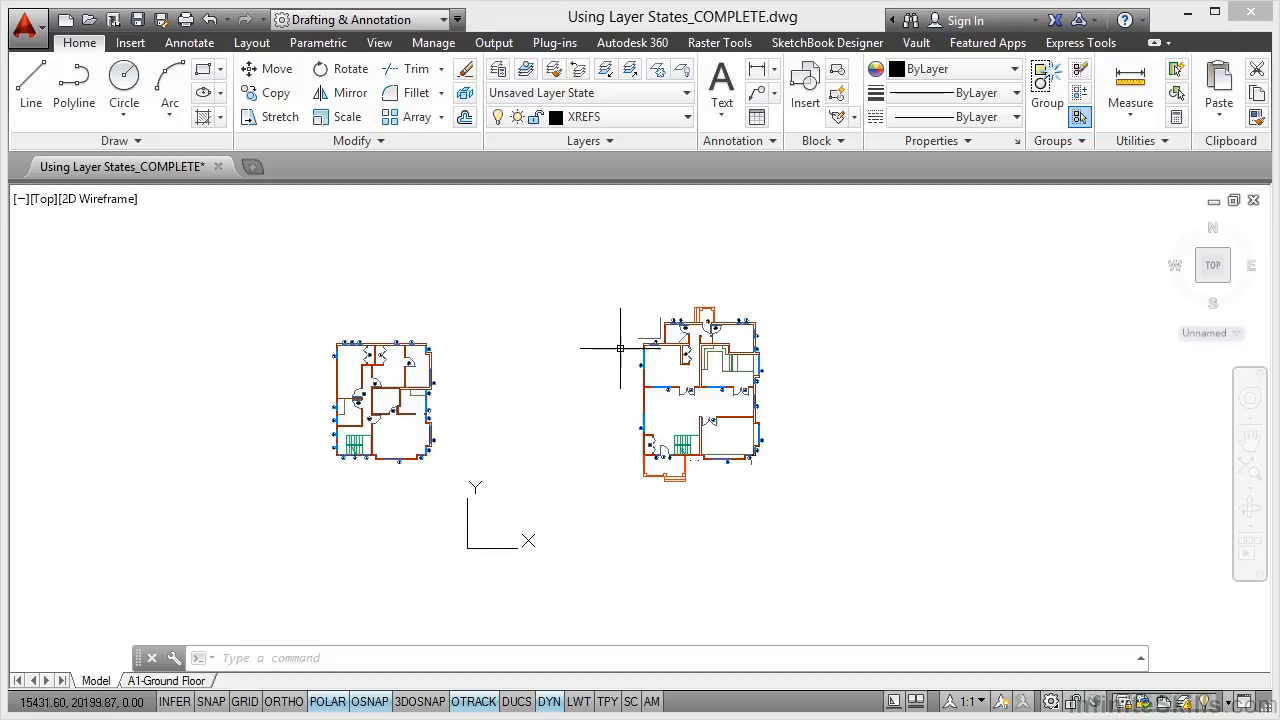
scroll(621, 351, "up", 2)
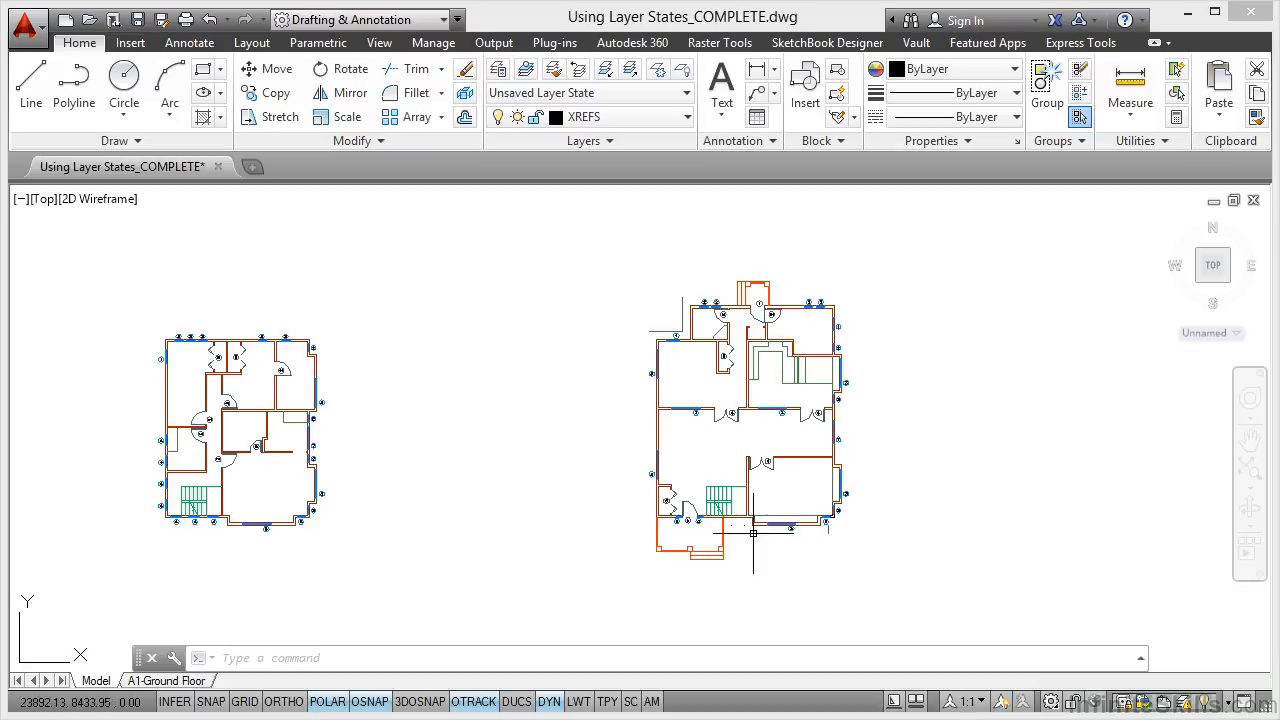
left_click(681, 306)
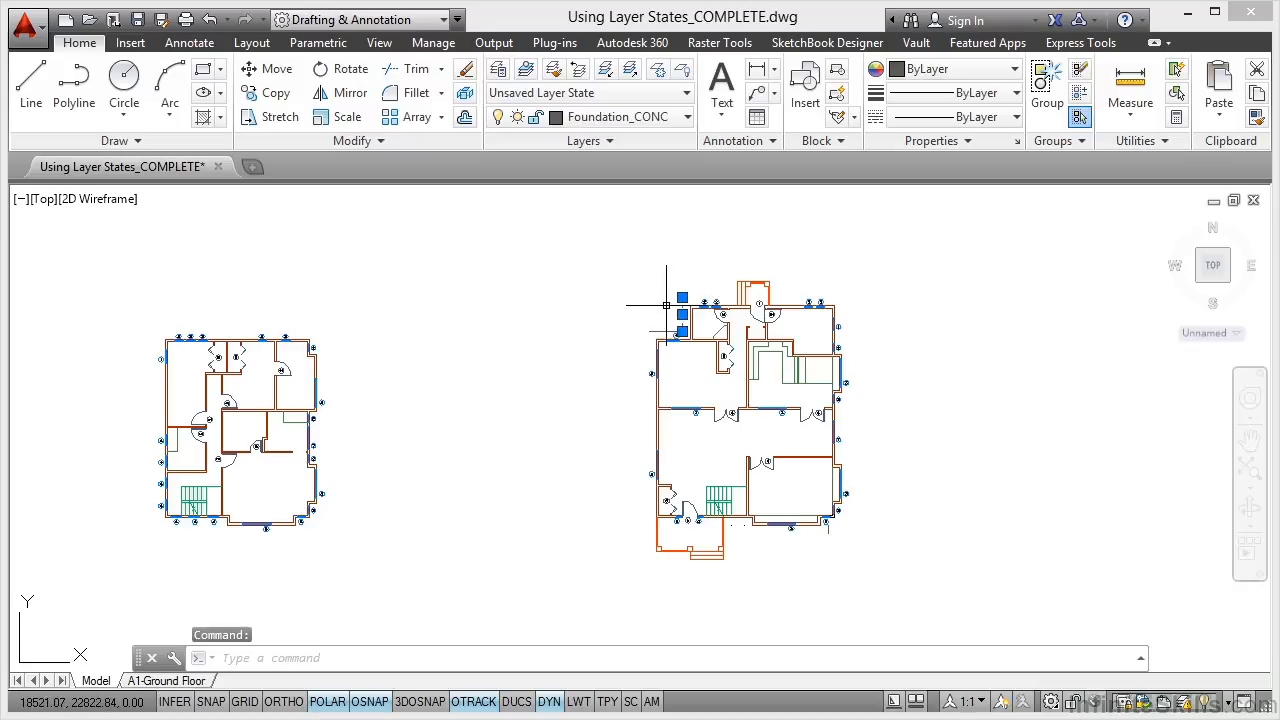
left_click(660, 332)
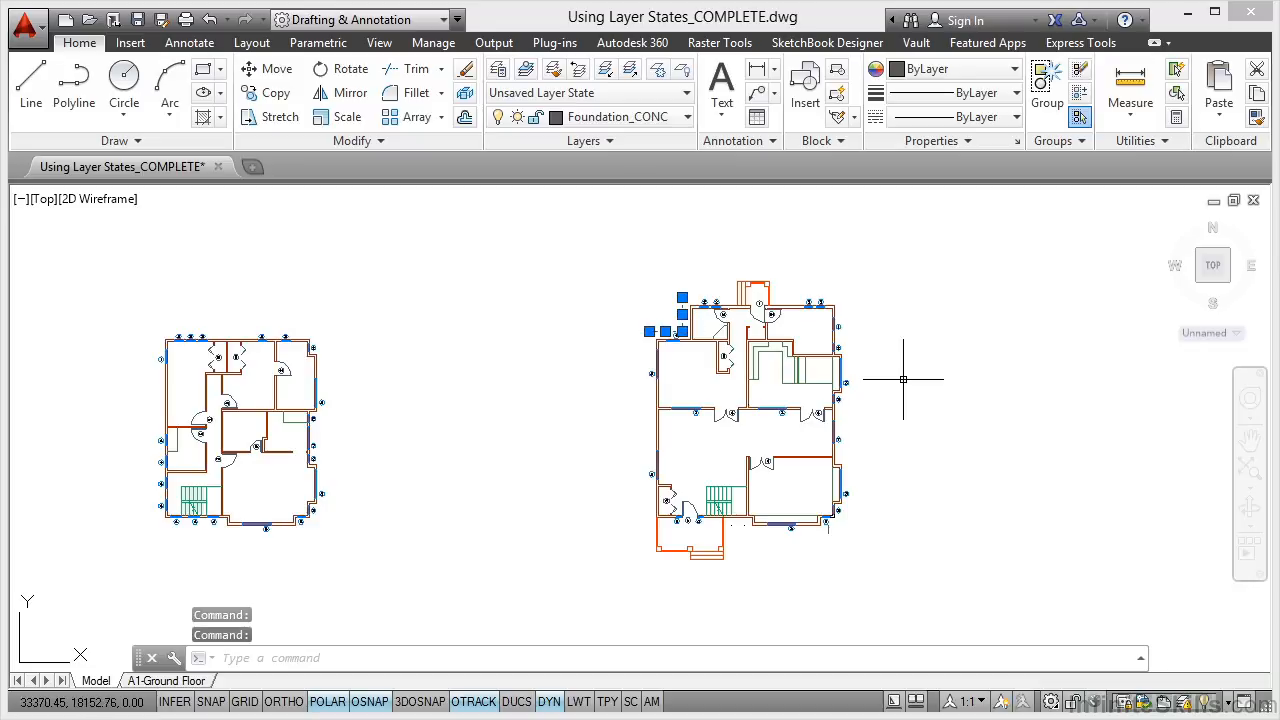
left_click(828, 530)
key("Delete")
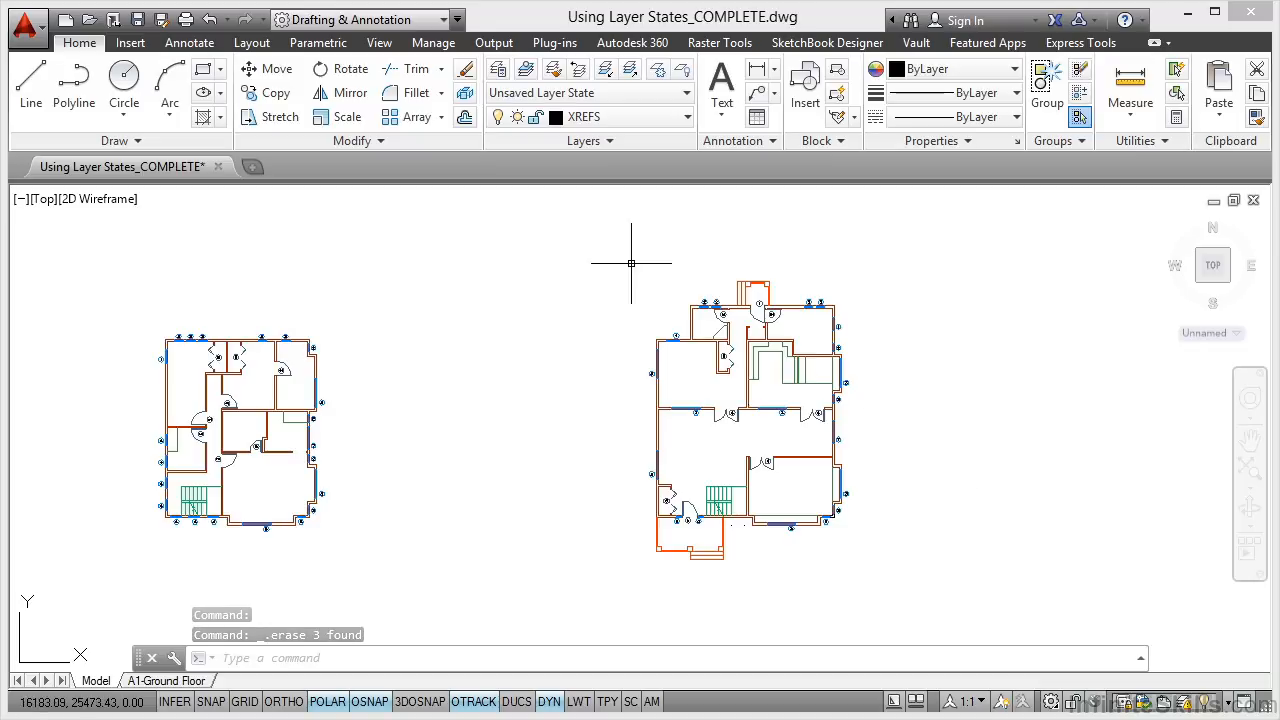
Restore the saved layer state XREFS-Layers ON.
left_click(498, 70)
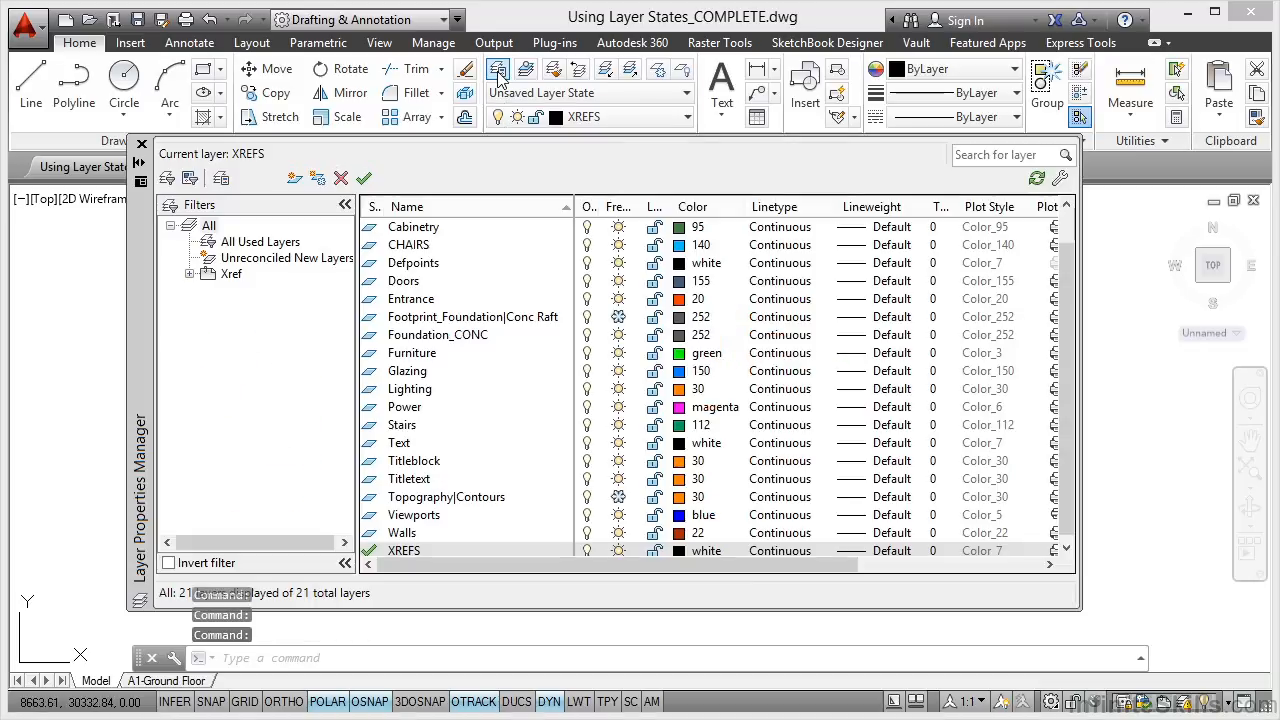
left_click(222, 180)
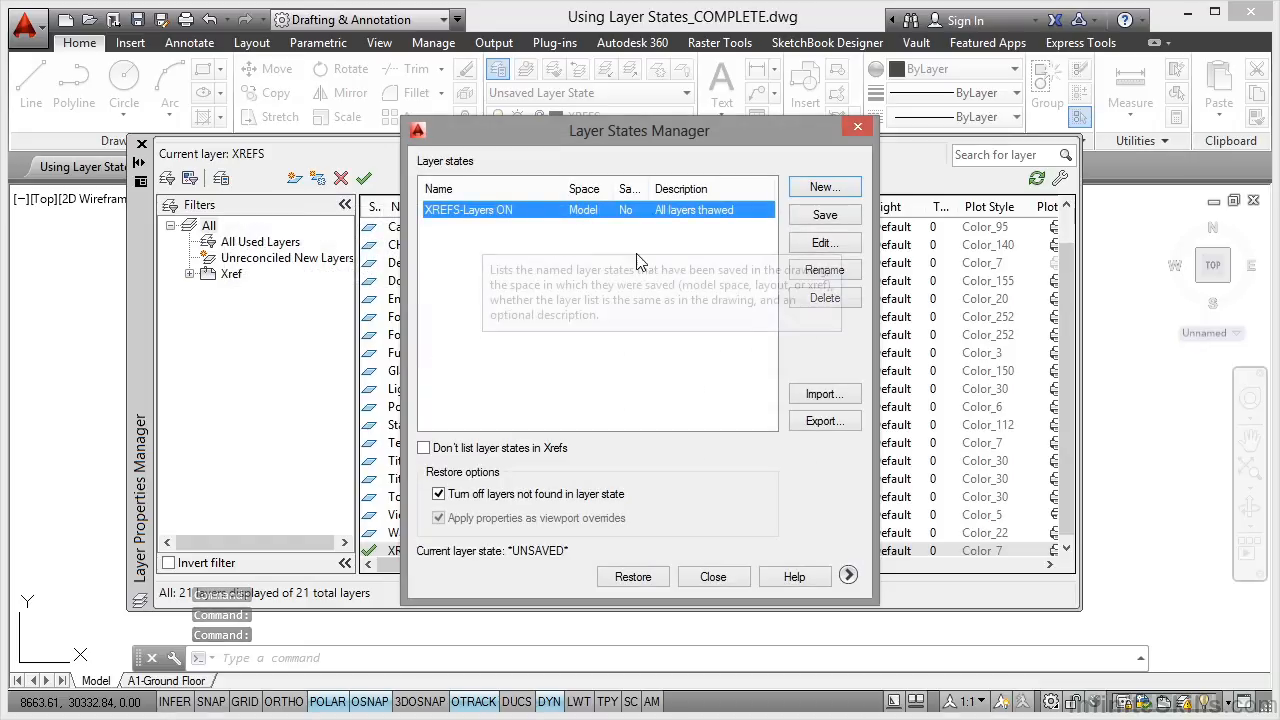
left_click(640, 576)
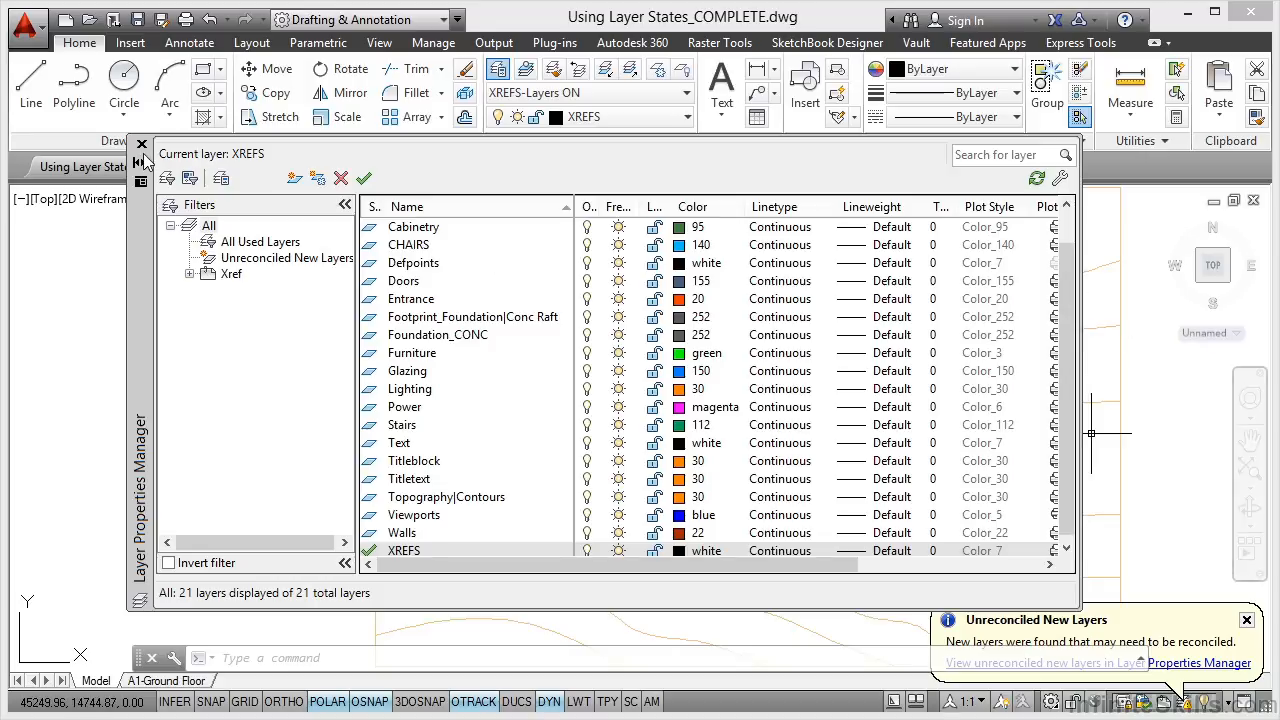
left_click(142, 147)
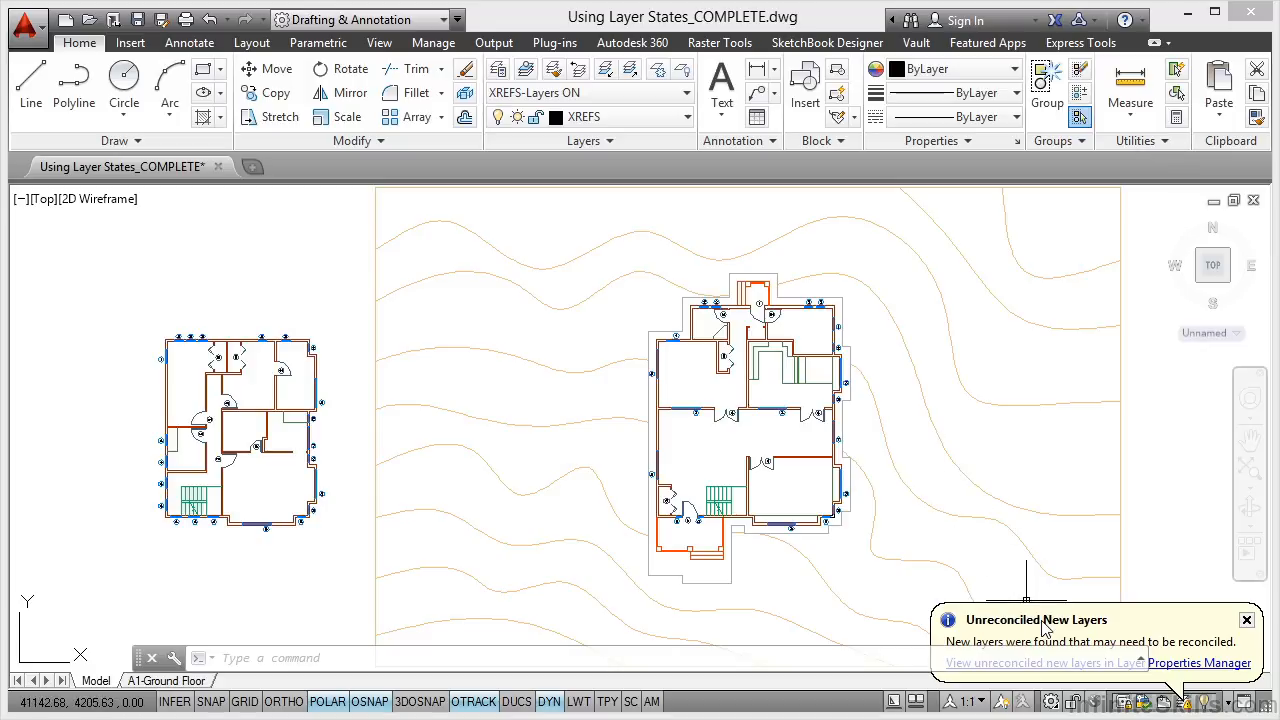
Reconcile the unreconciled new layers Footprint_Foundation|Conc Raft and Topography|Contours.
left_click(1190, 663)
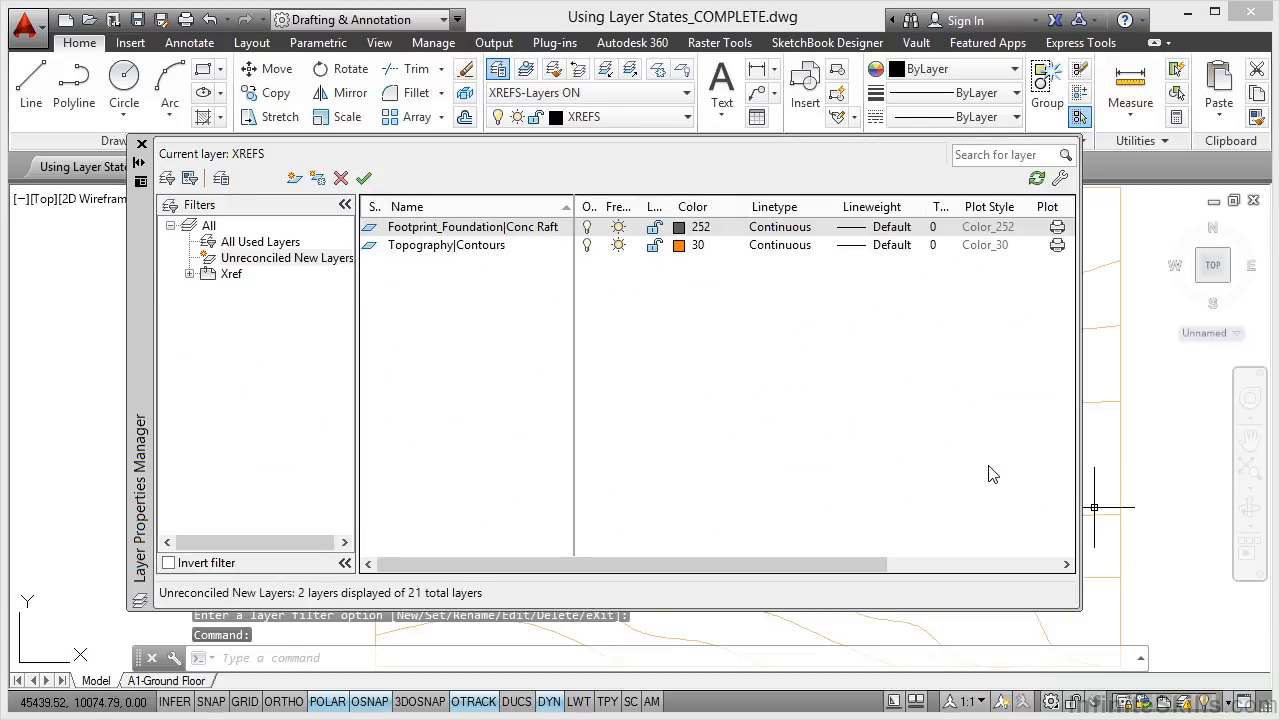
right_click(463, 228)
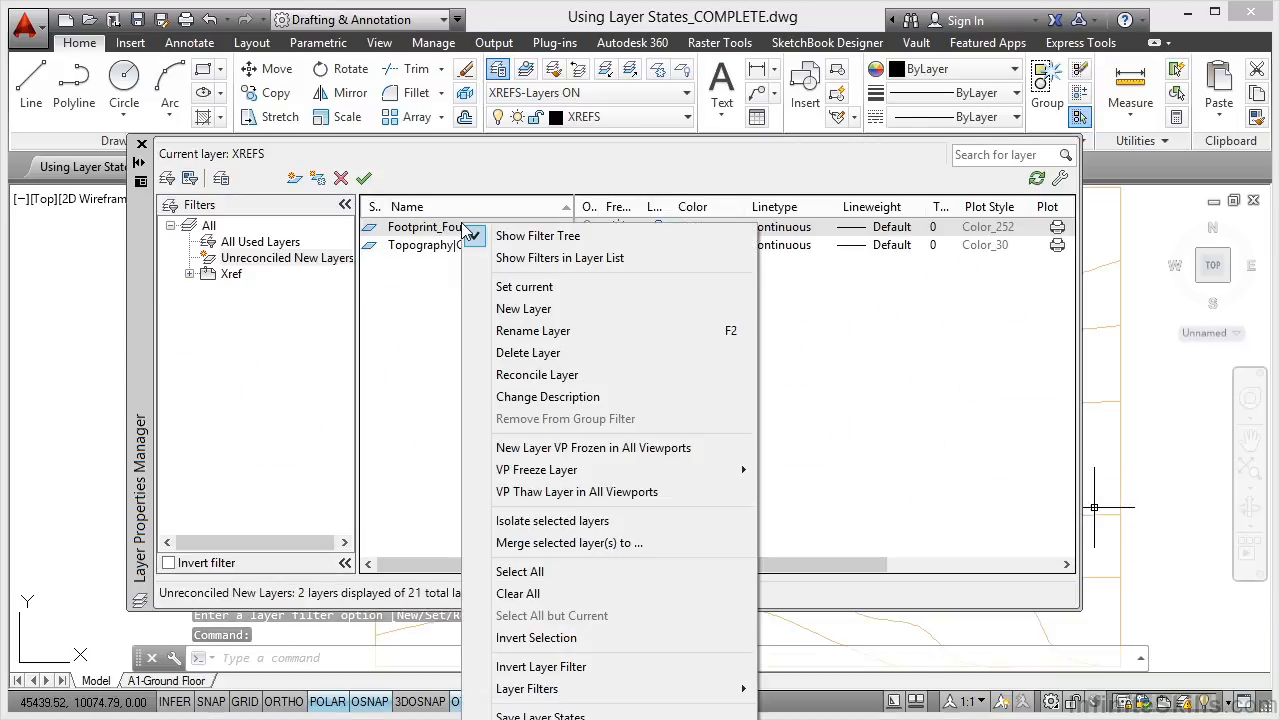
left_click(535, 371)
right_click(451, 227)
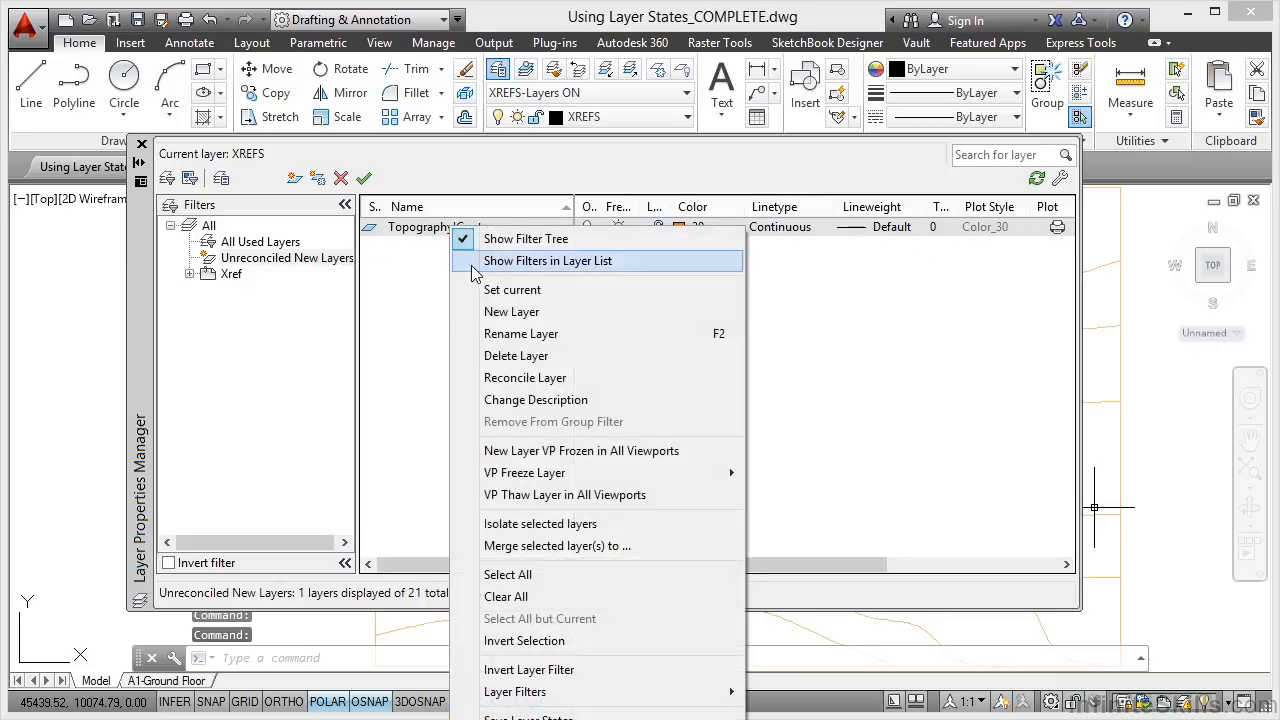
left_click(514, 380)
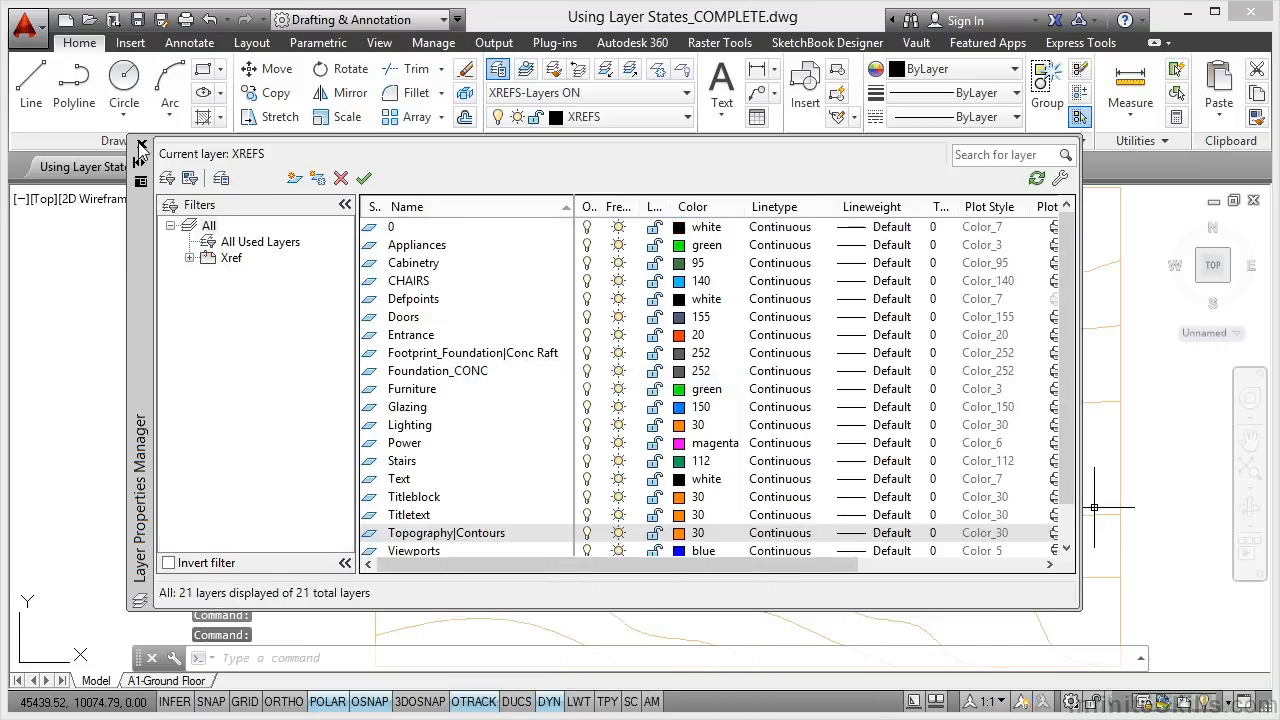
left_click(141, 147)
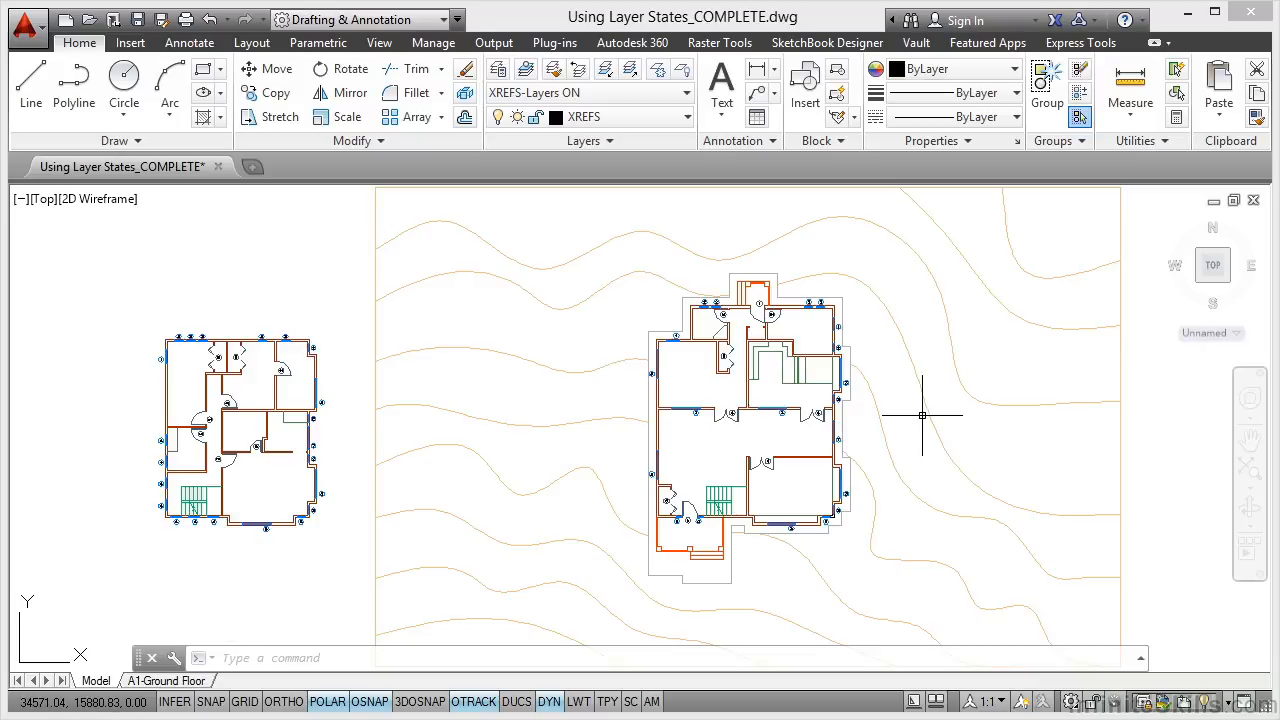
Open the Layer States Manager from the layer properties.
left_click(497, 69)
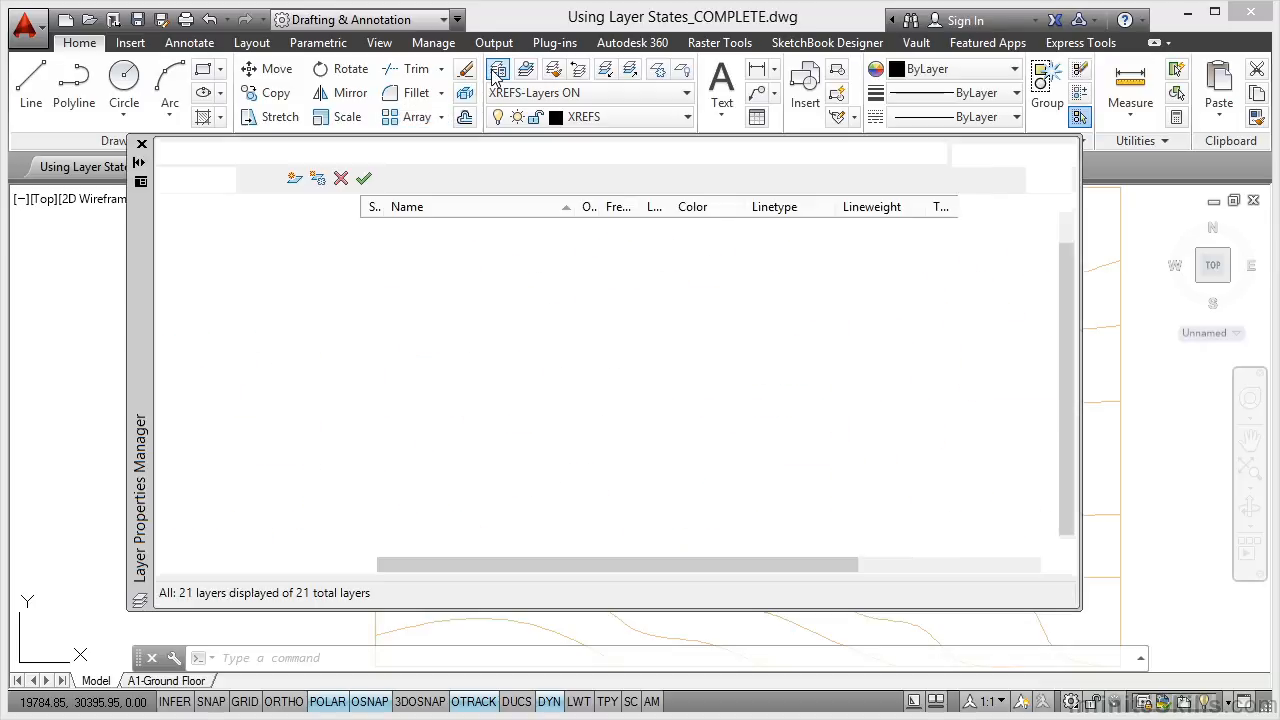
left_click(220, 179)
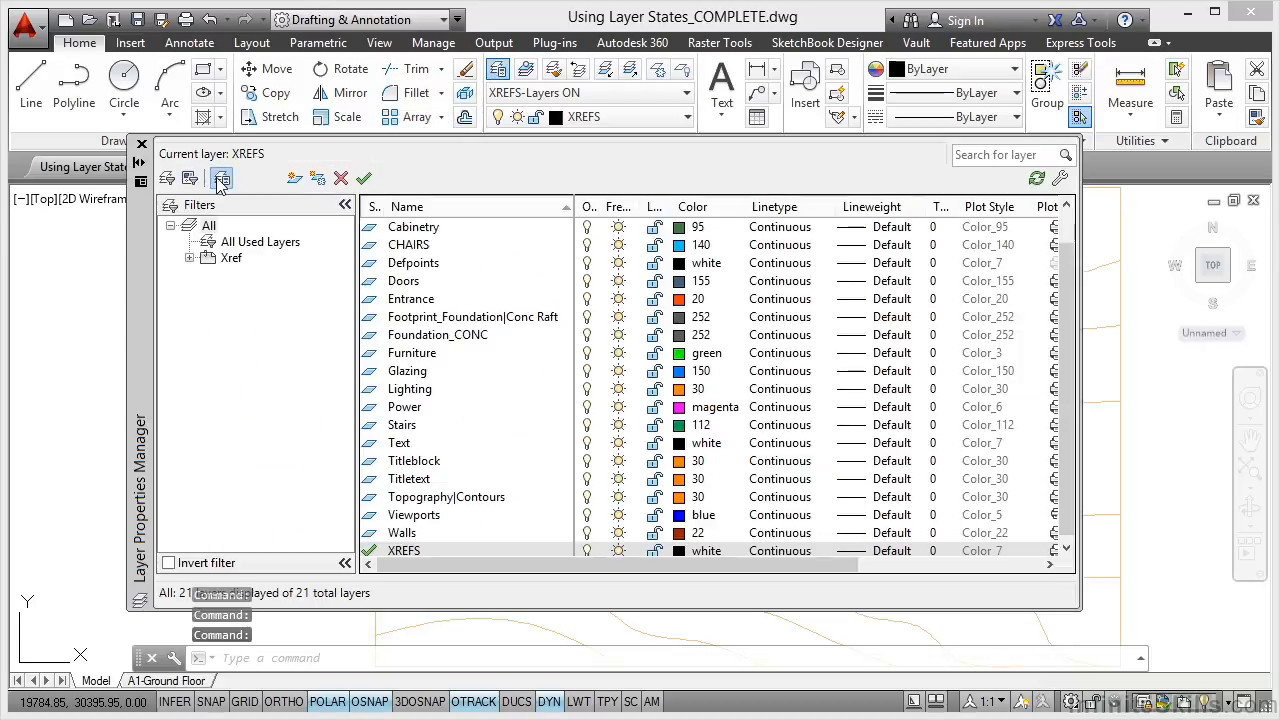